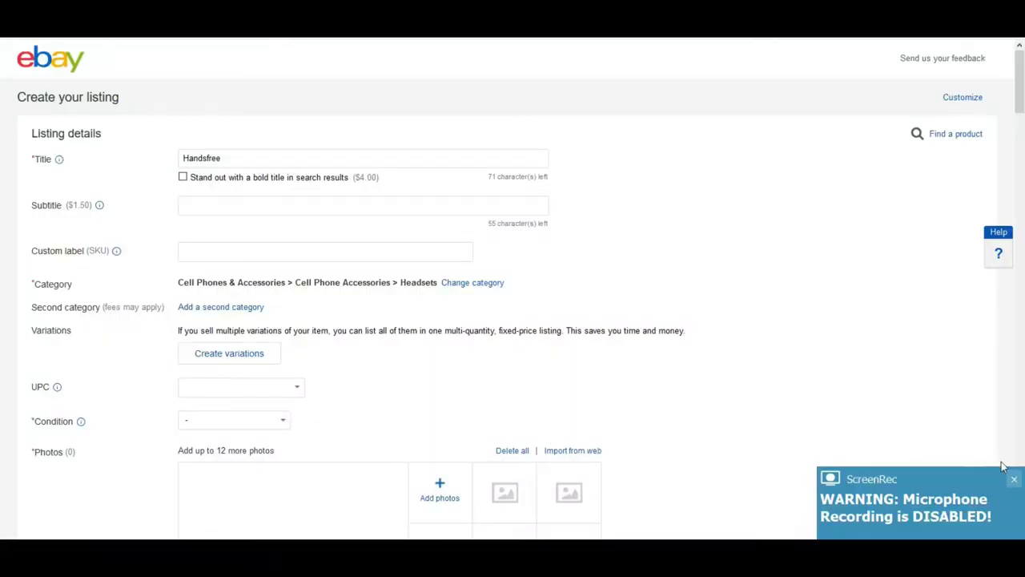
# Enable the bold title option for the Handsfree listing and enter the subtitle "bluetooth"
pyautogui.click(1015, 479)
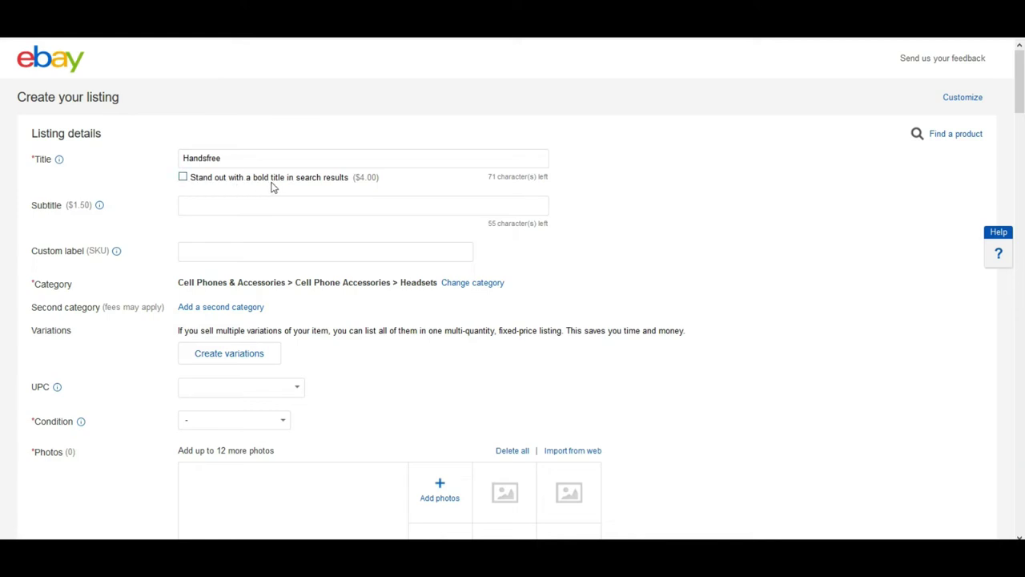
pyautogui.click(182, 177)
pyautogui.click(190, 200)
pyautogui.click(193, 253)
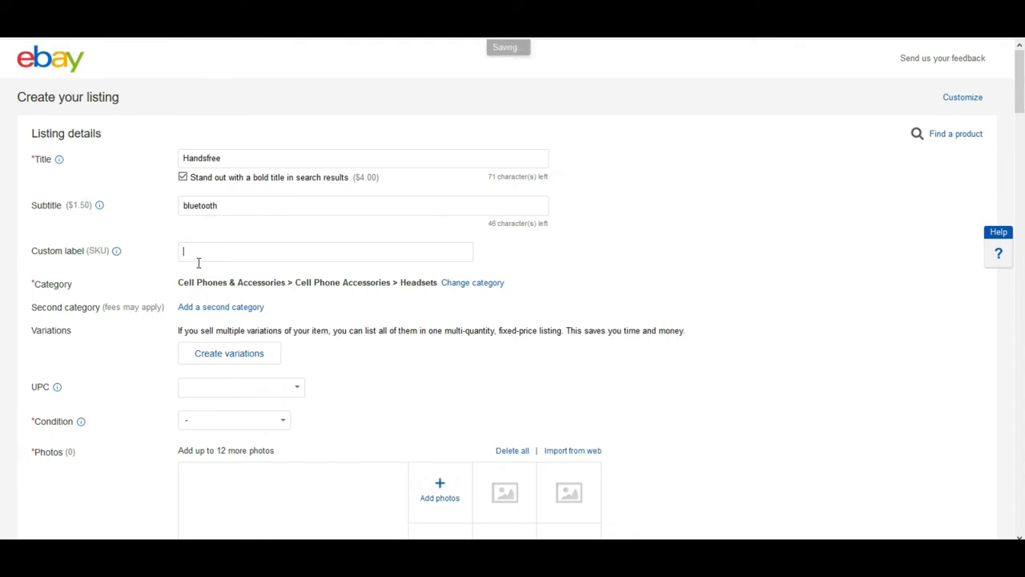
# Add Cell Phones & Accessories > Cell Phone Accessories > Car Speakerphones as the listing's second category
pyautogui.click(249, 309)
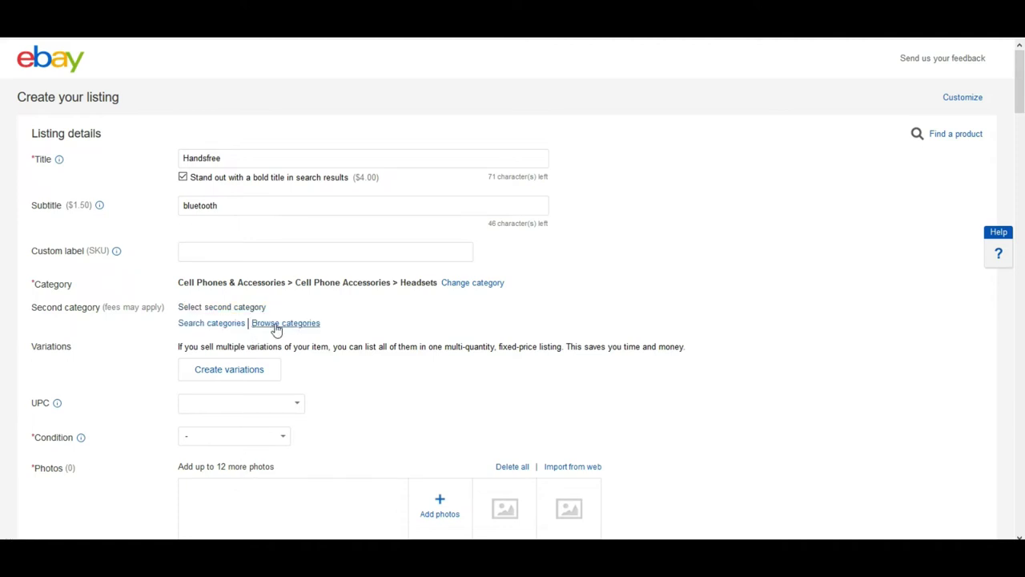
pyautogui.click(212, 323)
pyautogui.click(529, 198)
pyautogui.click(406, 230)
pyautogui.click(591, 357)
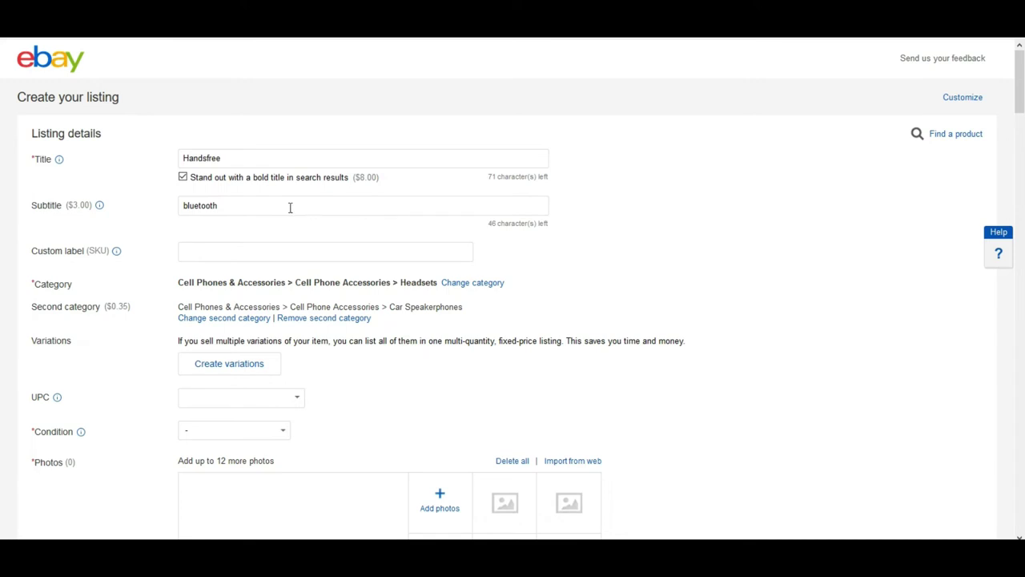
# Turn on promoted listings for the item in the Sell it faster section
pyautogui.scroll(-1, 585, 194)
pyautogui.scroll(-2, 585, 195)
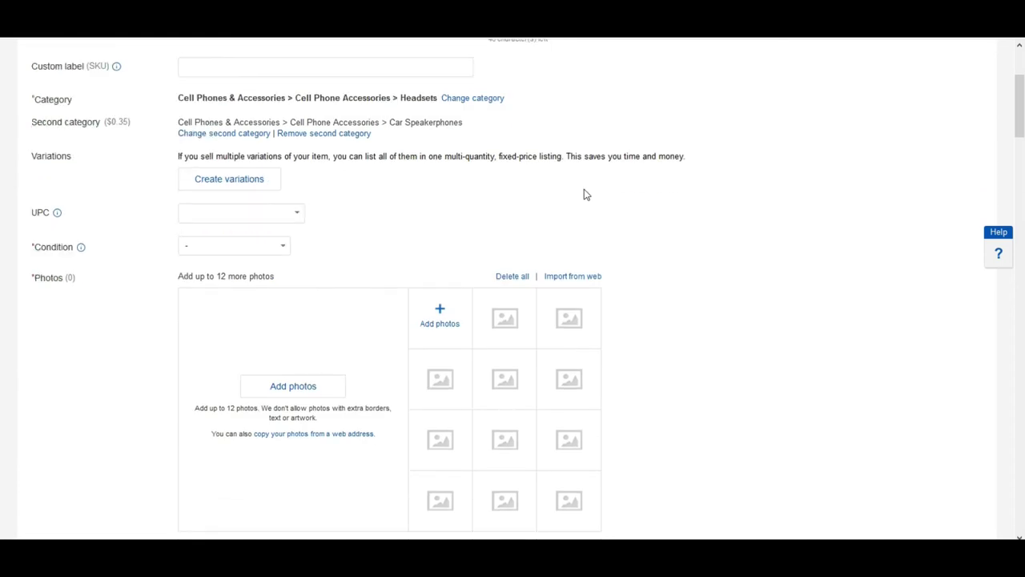
pyautogui.scroll(-15, 585, 195)
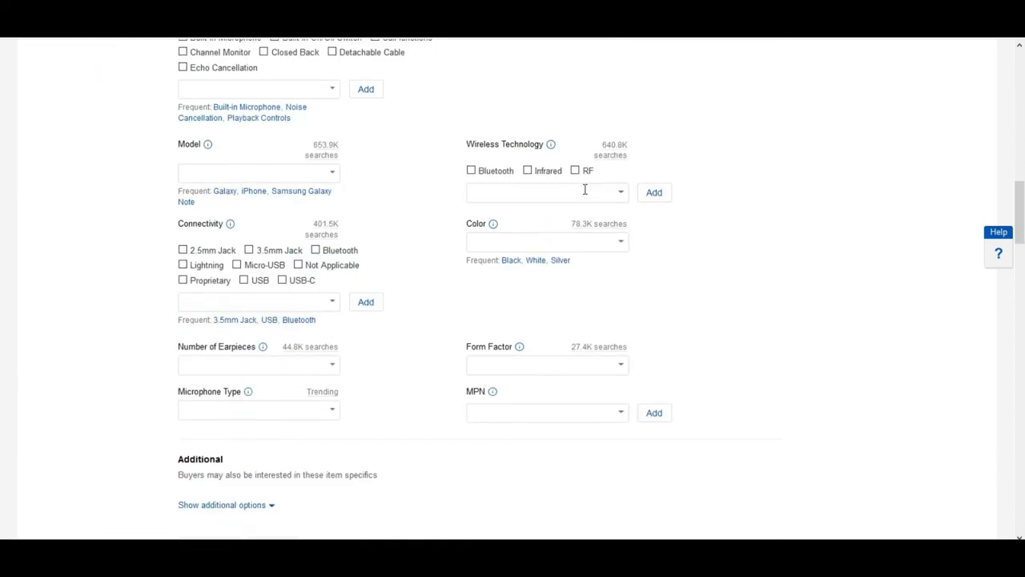
pyautogui.scroll(-12, 585, 194)
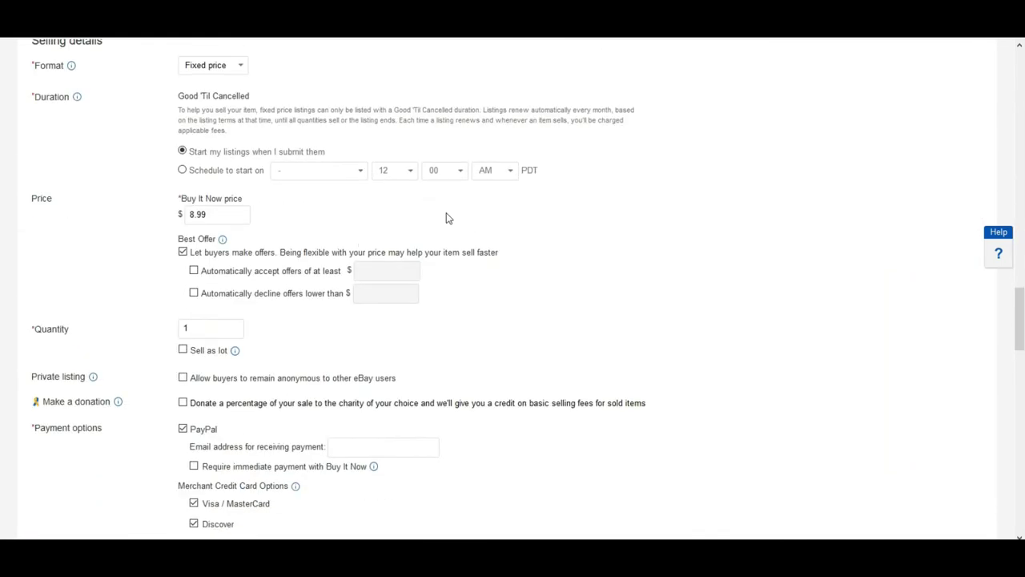
pyautogui.scroll(-6, 529, 197)
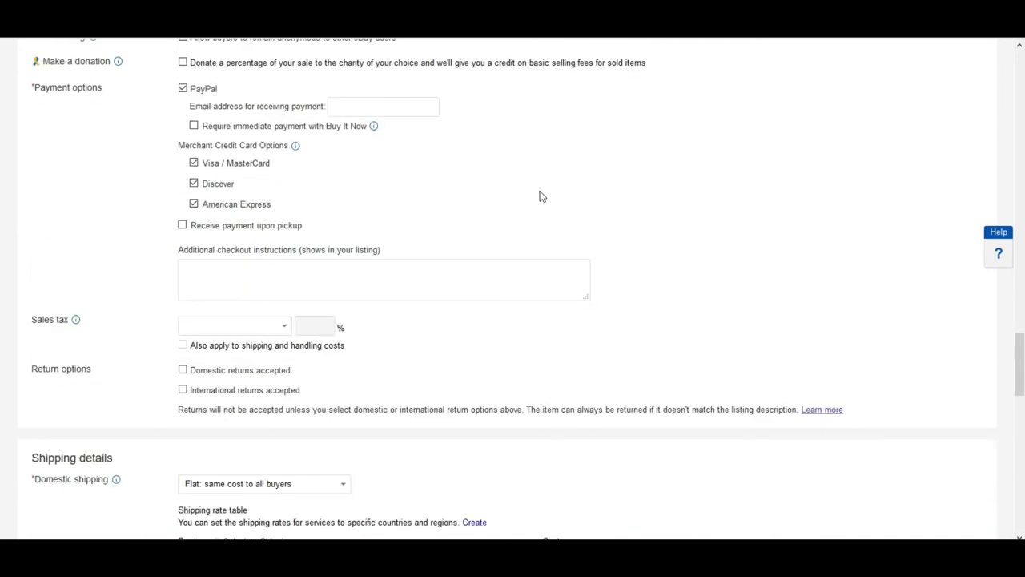
pyautogui.scroll(-5, 541, 196)
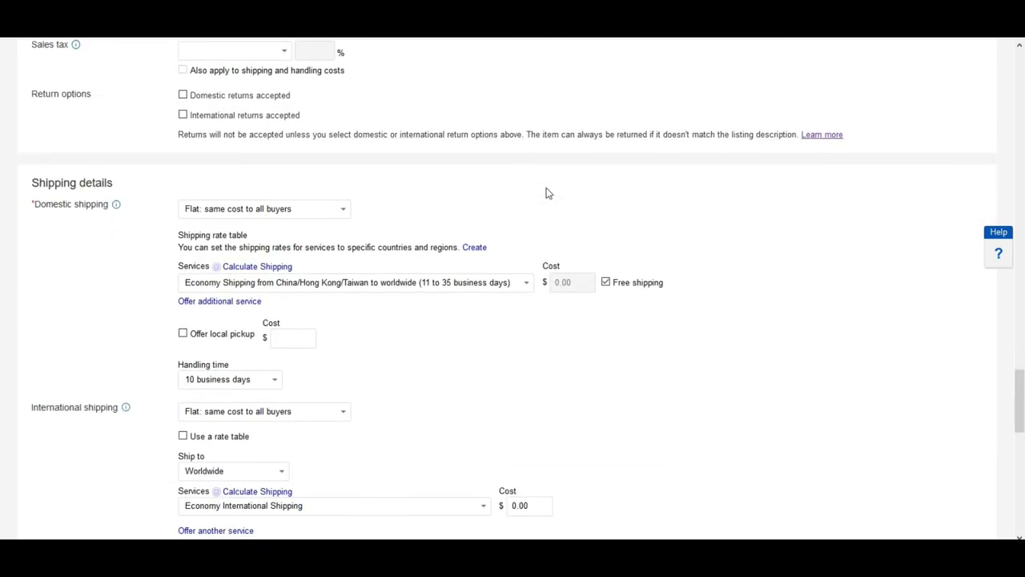
pyautogui.scroll(1, 569, 218)
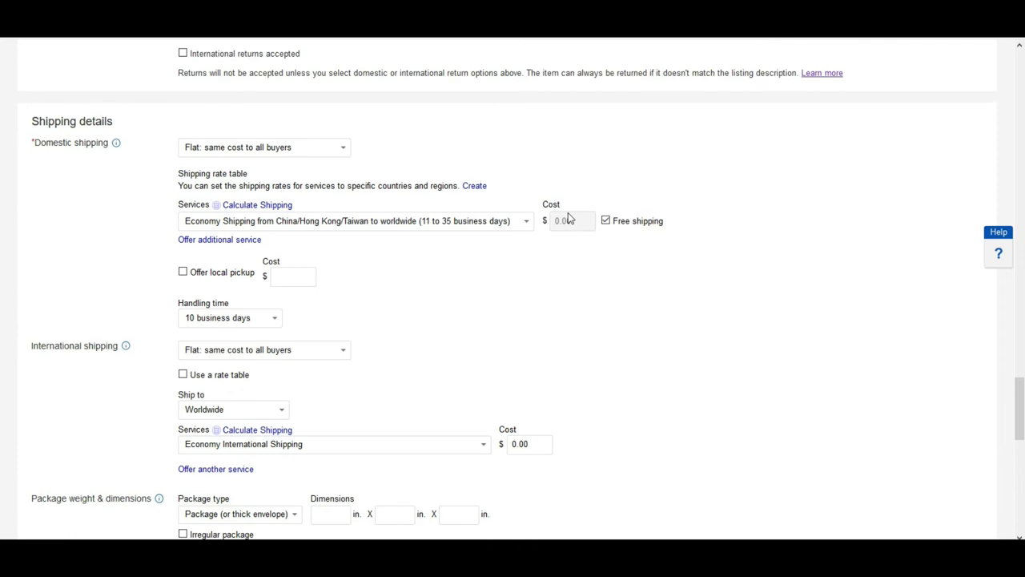
pyautogui.scroll(-2, 569, 218)
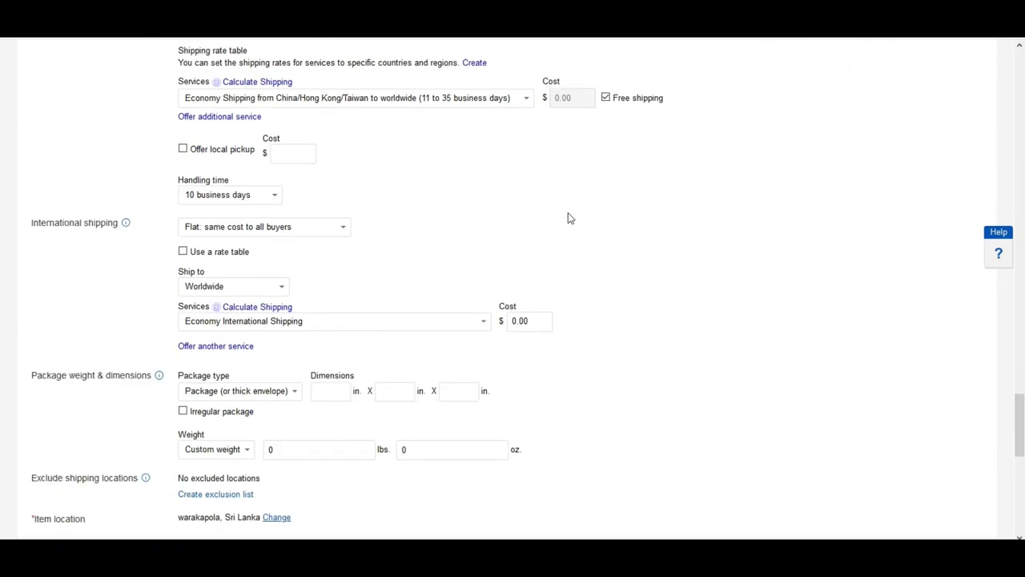
pyautogui.scroll(-3, 569, 218)
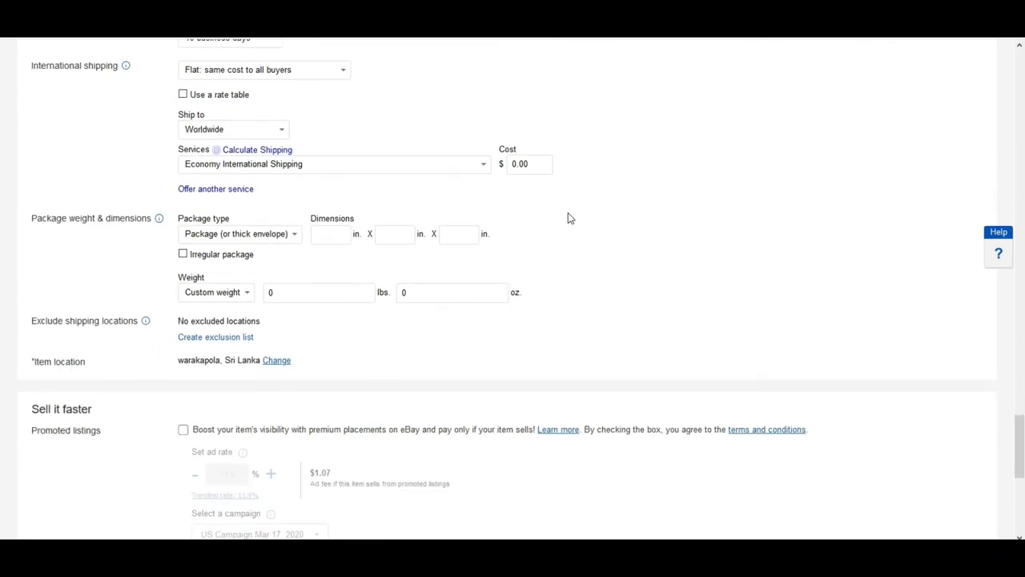
pyautogui.scroll(-2, 593, 194)
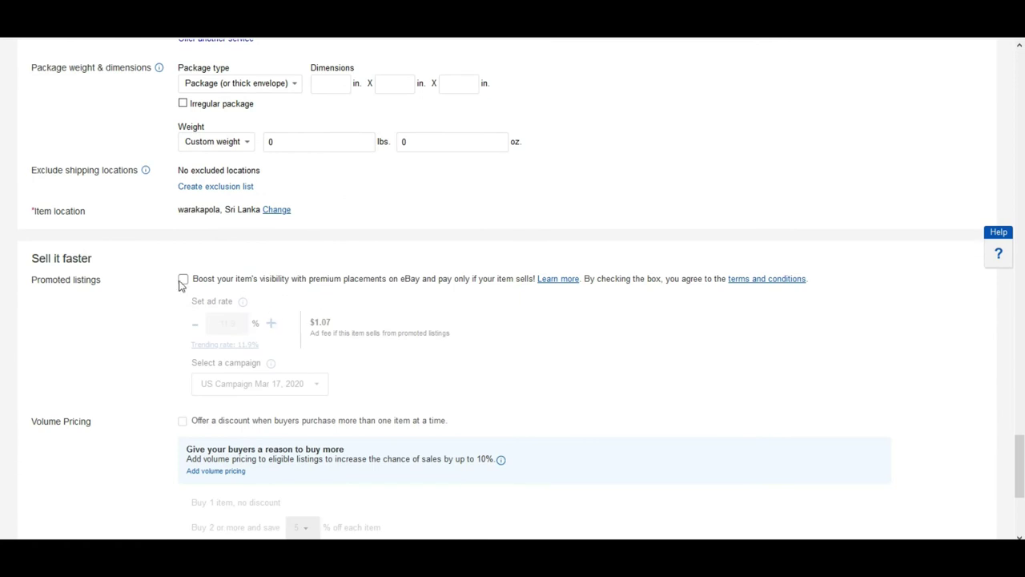
pyautogui.click(183, 281)
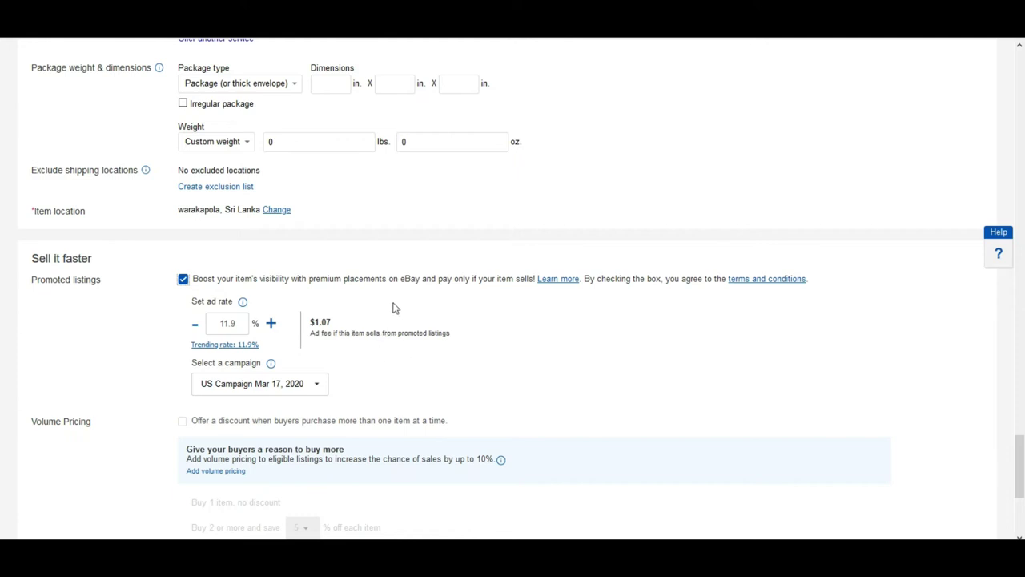
# Examine the promoted listing ad fee, the volume pricing options, the selling details and the total listing fees
pyautogui.scroll(-2, 417, 294)
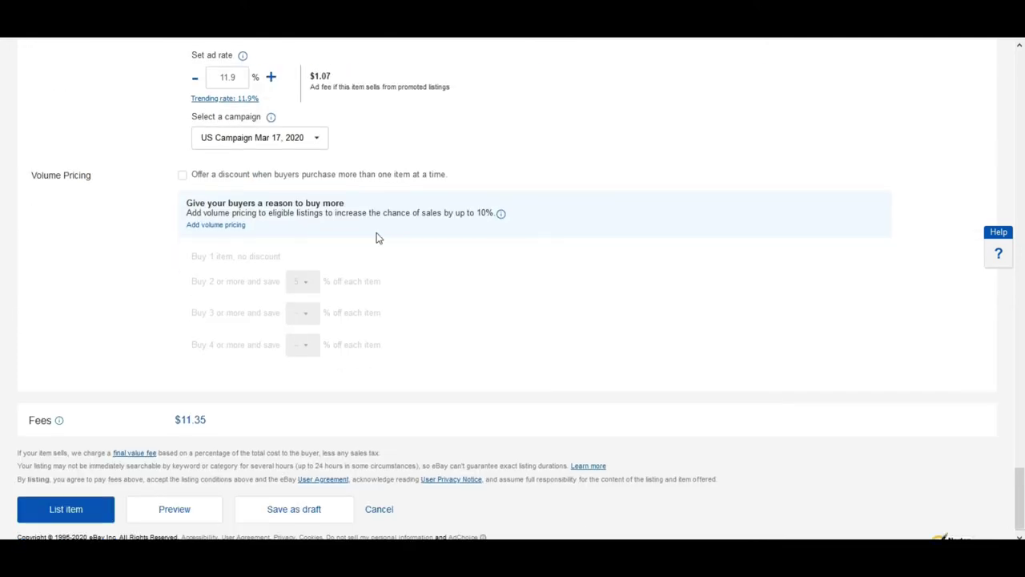
pyautogui.scroll(1, 337, 184)
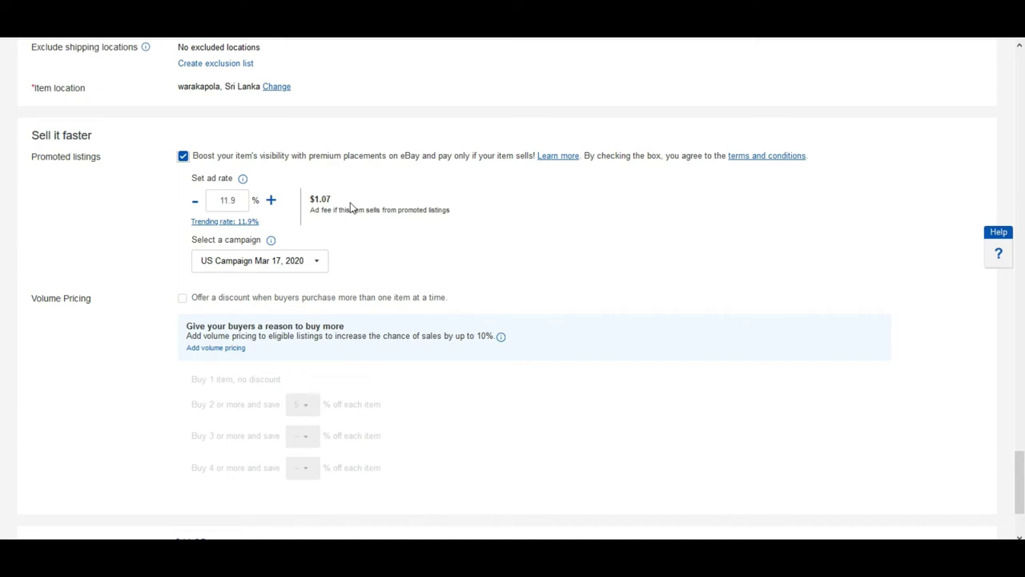
pyautogui.scroll(-3, 495, 218)
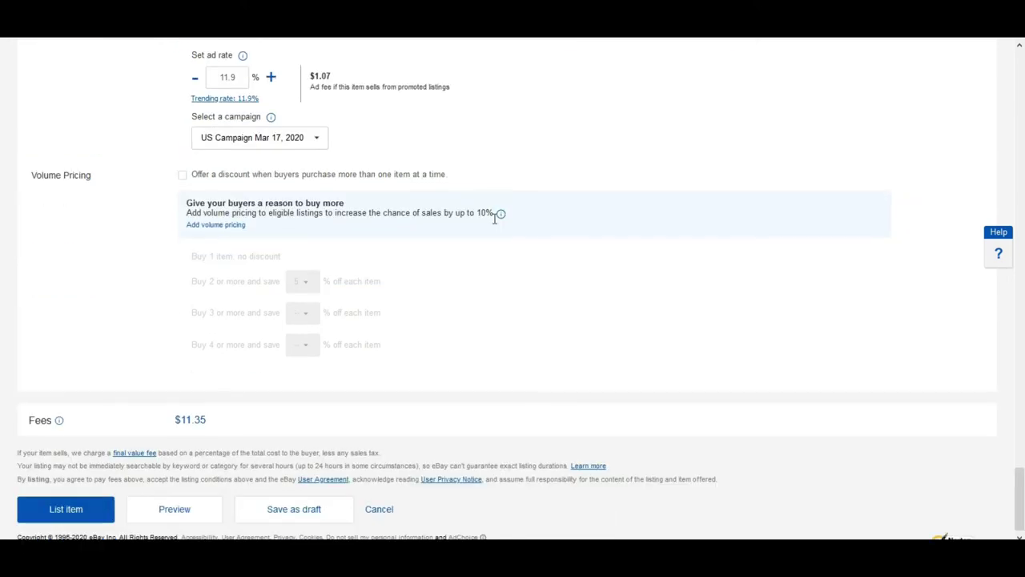
pyautogui.scroll(3, 536, 229)
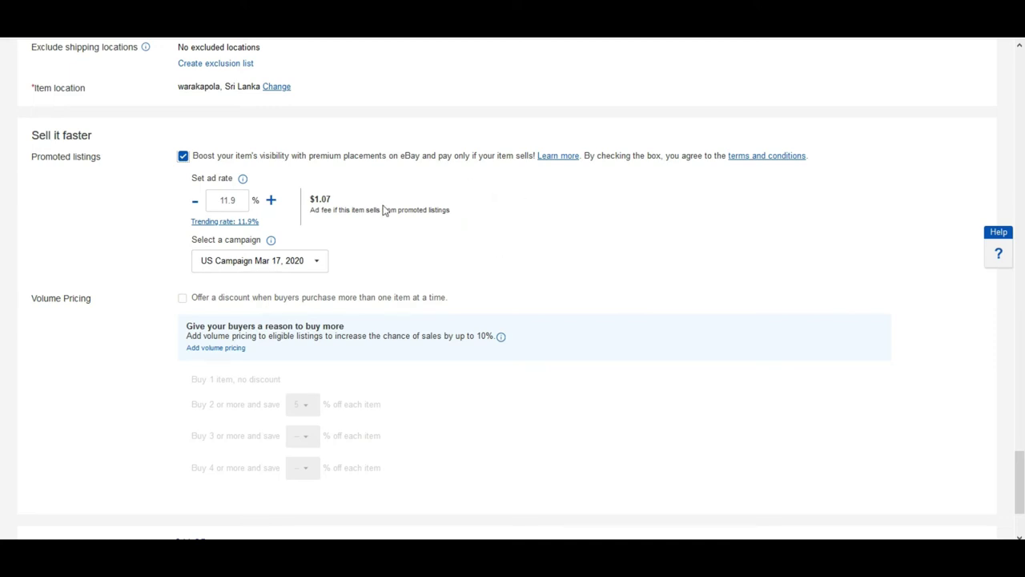
pyautogui.scroll(-3, 506, 165)
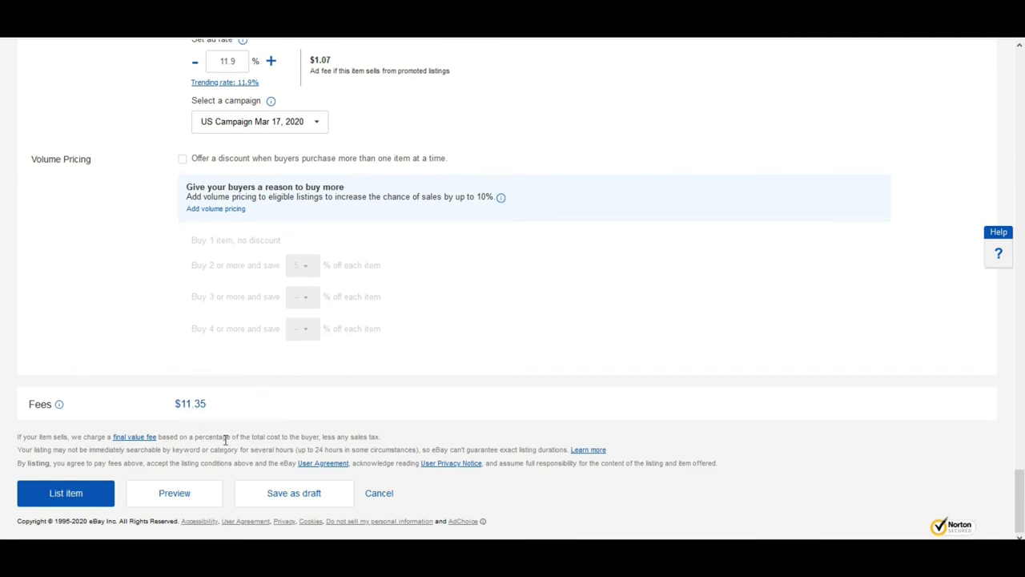
pyautogui.scroll(15, 329, 210)
pyautogui.scroll(5, 313, 176)
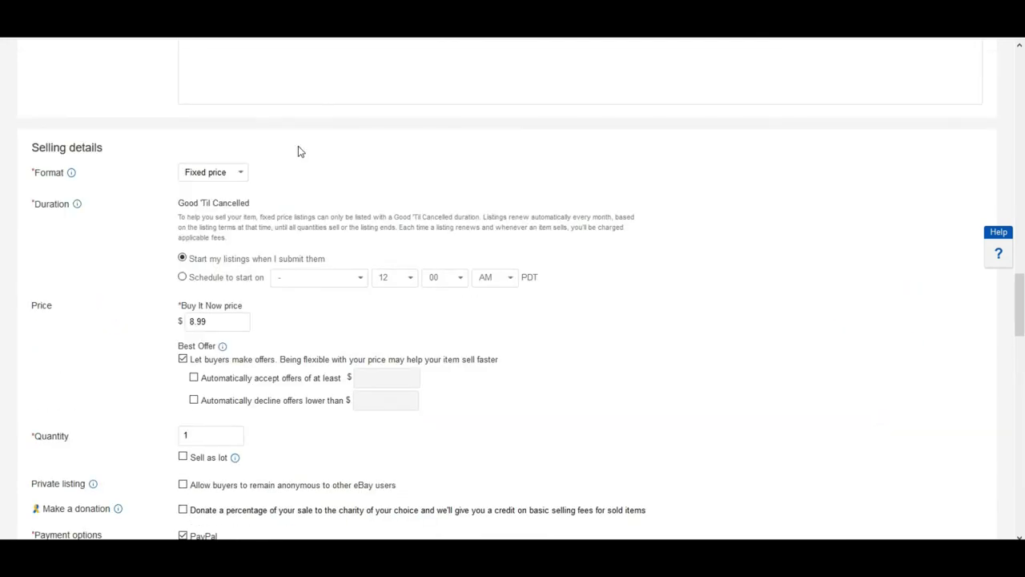
pyautogui.scroll(-15, 309, 176)
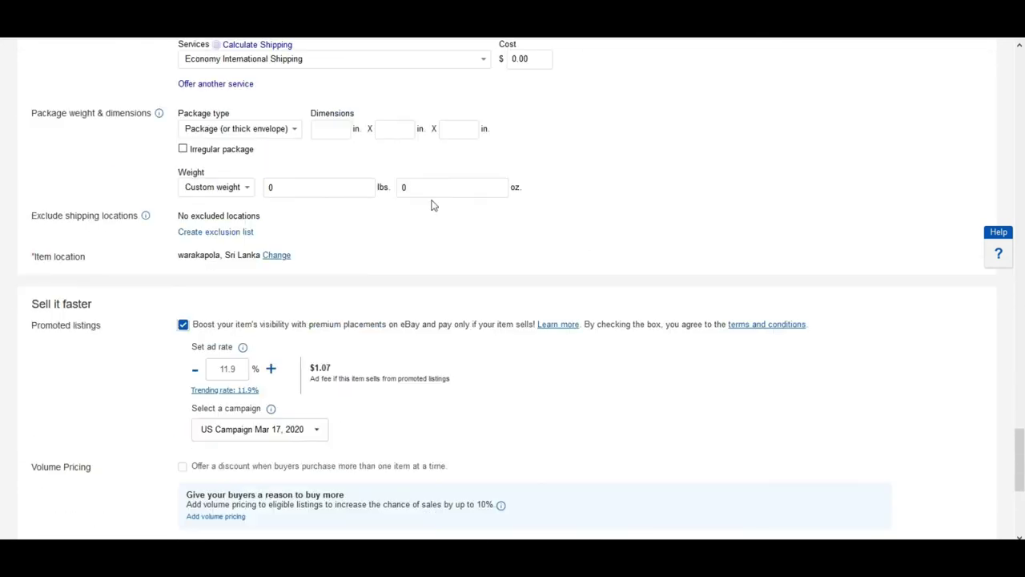
pyautogui.scroll(-4, 746, 305)
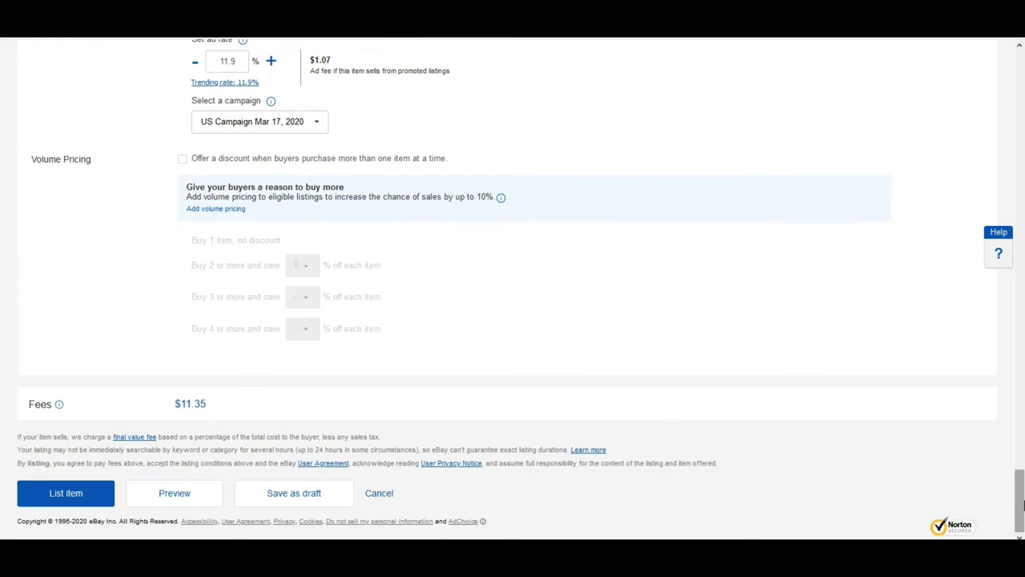
# Remove the paid extras from the listing details: the bold title option, the subtitle and the second category
pyautogui.press('Home')
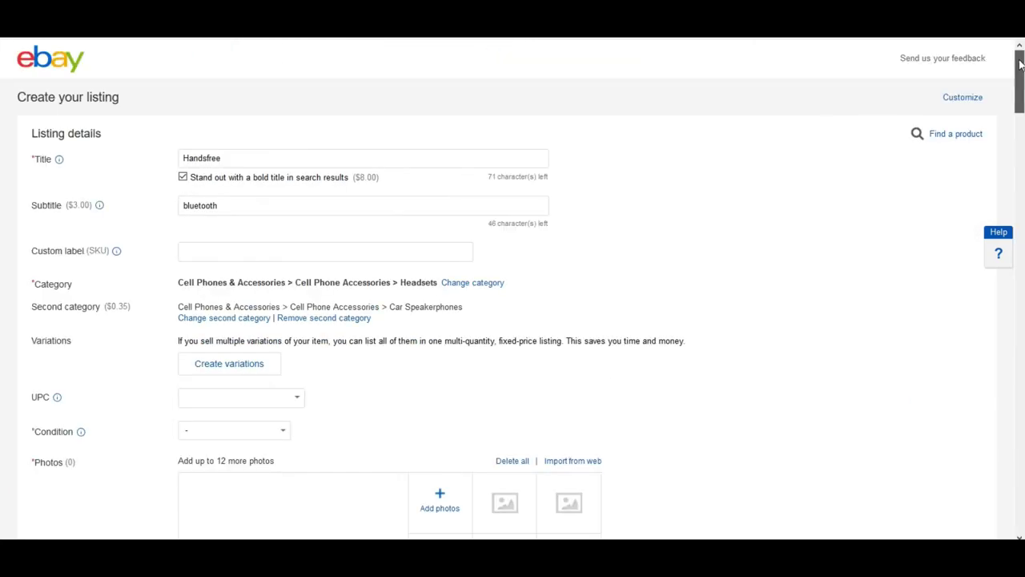
pyautogui.click(183, 178)
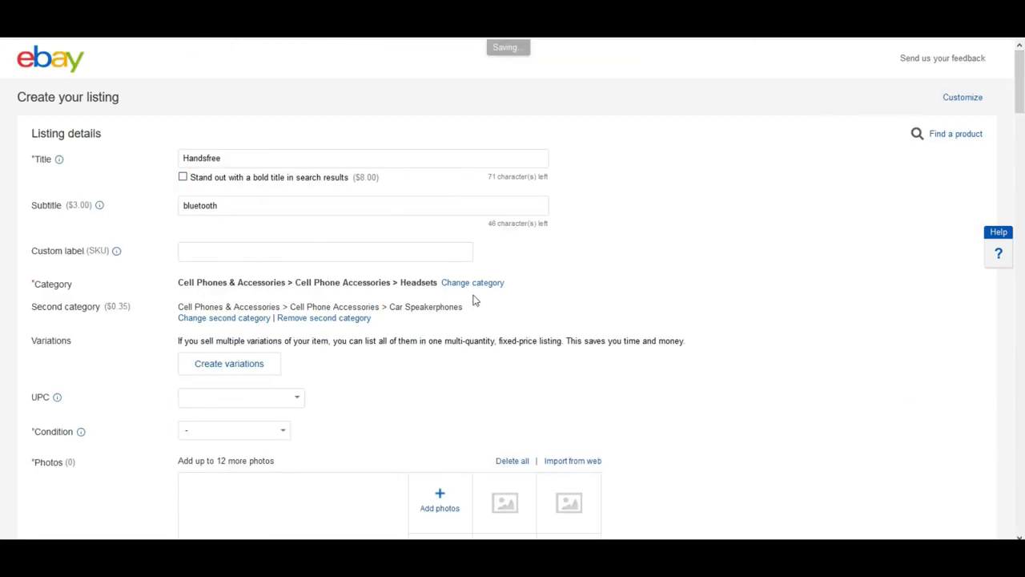
pyautogui.moveTo(288, 204); pyautogui.dragTo(53, 202)
pyautogui.press('BackSpace')
pyautogui.click(347, 318)
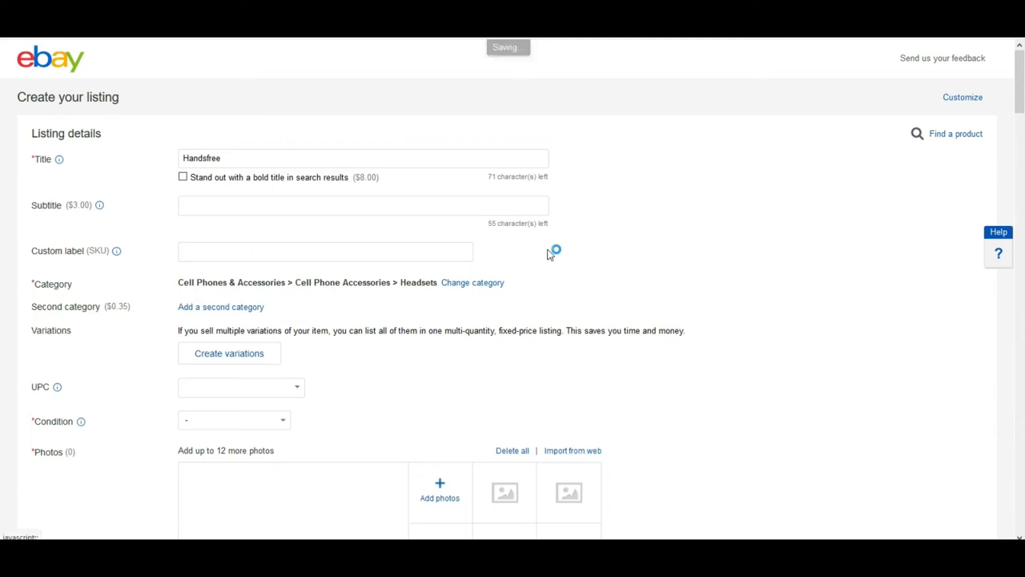
# Turn off promoted listings in the Sell it faster section and check the total listing fees
pyautogui.scroll(-3, 694, 200)
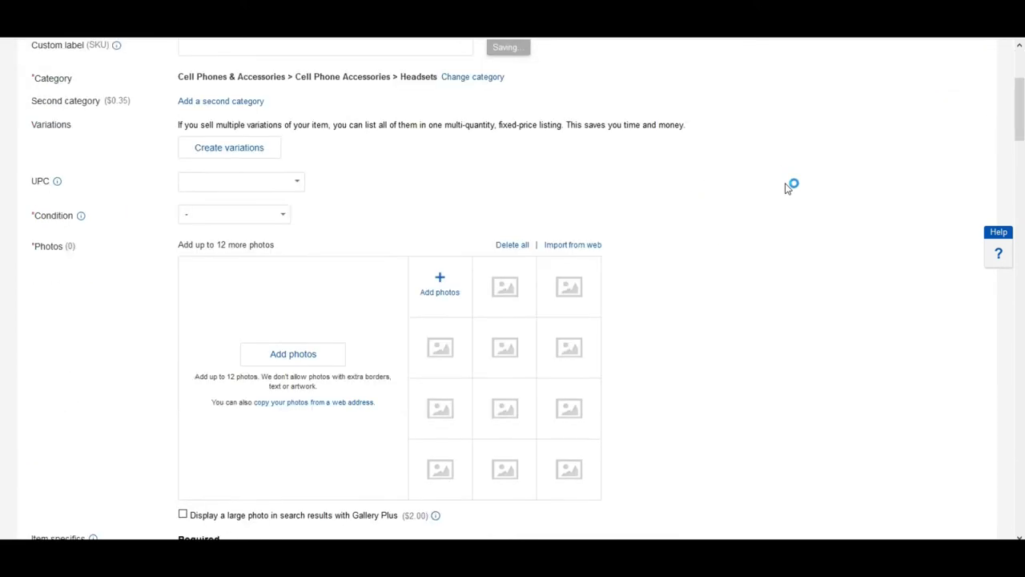
pyautogui.moveTo(1019, 81); pyautogui.dragTo(1022, 477)
pyautogui.scroll(-6, 900, 412)
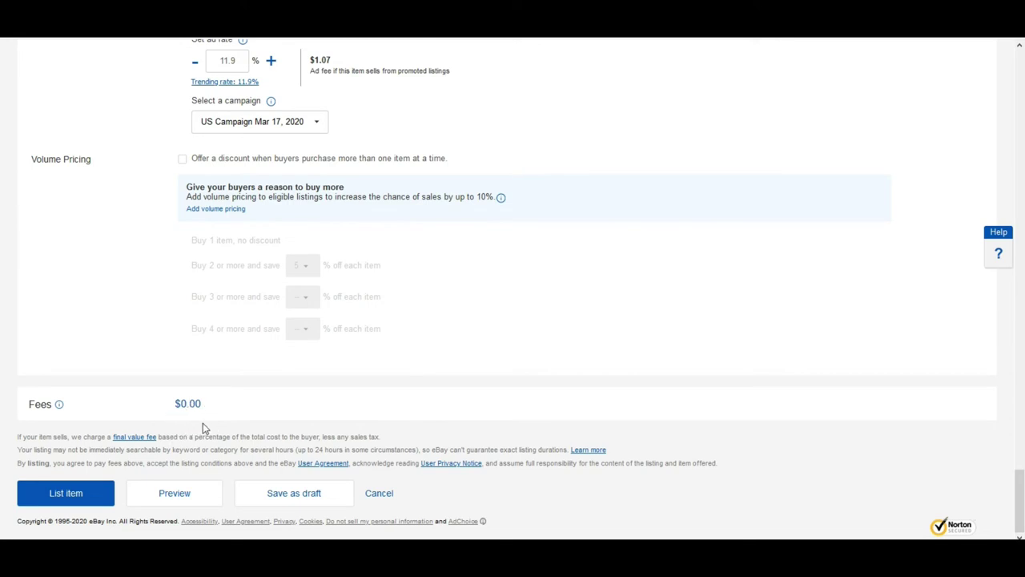
pyautogui.scroll(4, 357, 320)
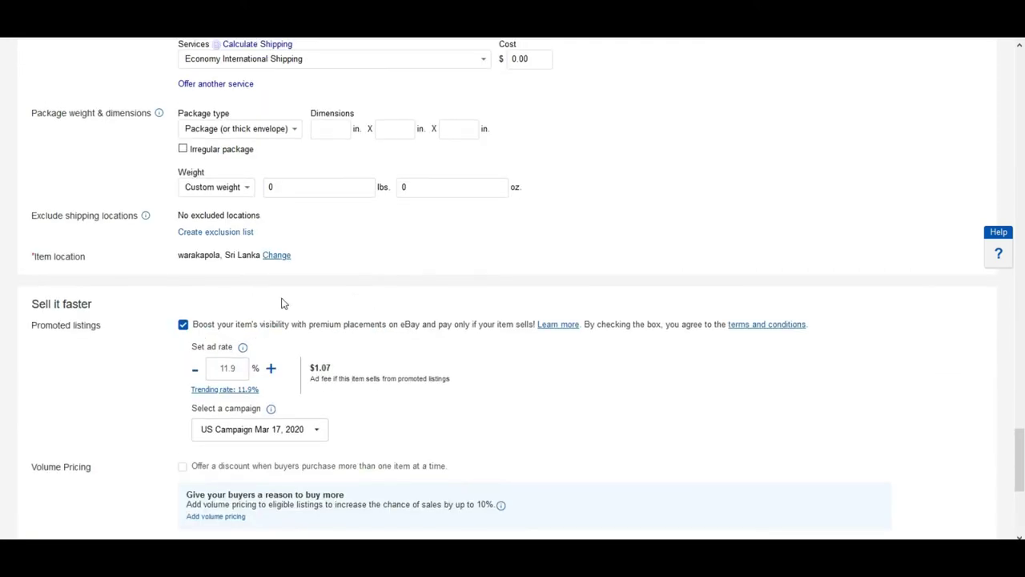
pyautogui.click(182, 325)
pyautogui.scroll(-4, 499, 299)
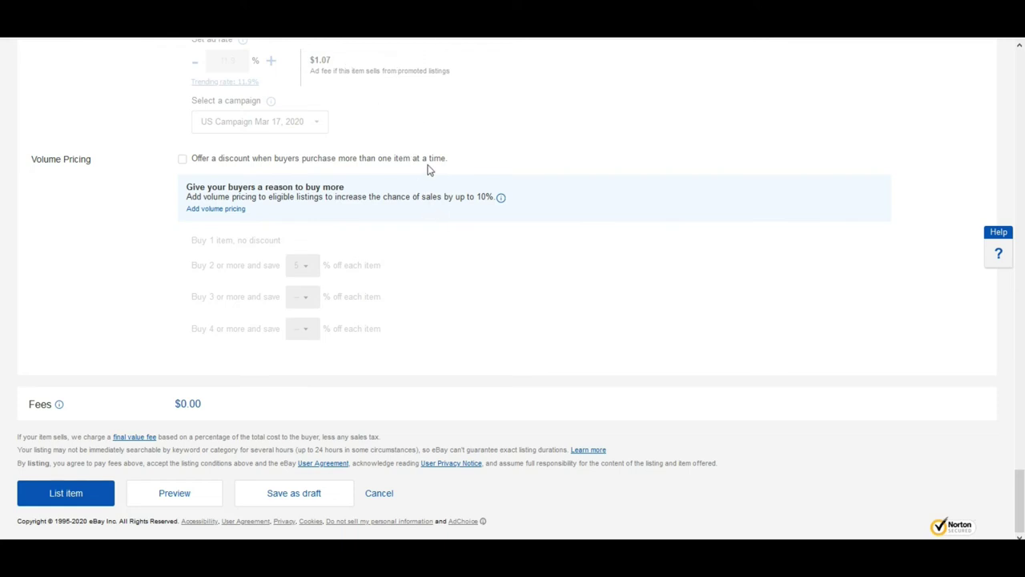
pyautogui.scroll(3, 366, 229)
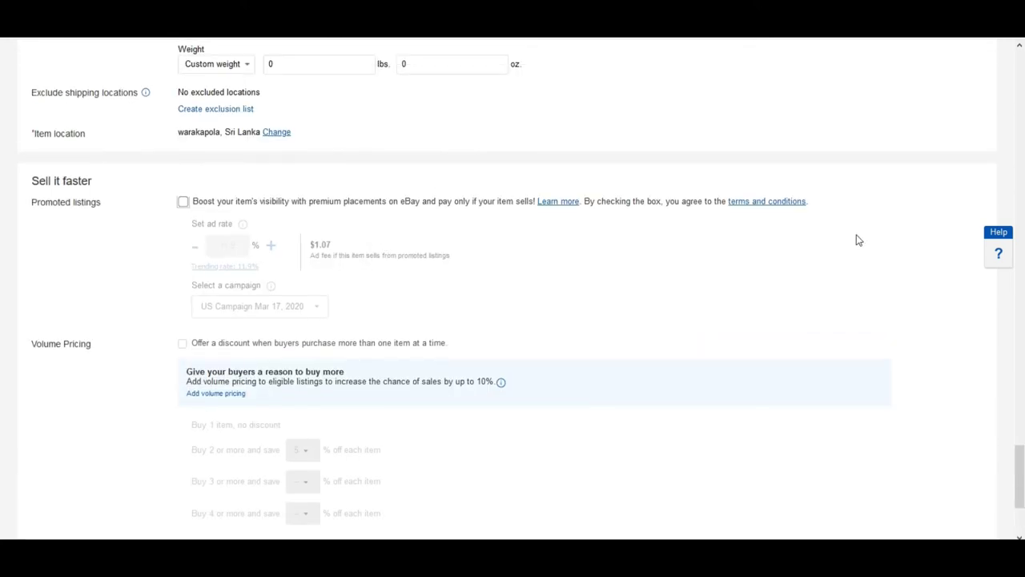
pyautogui.scroll(-3, 858, 241)
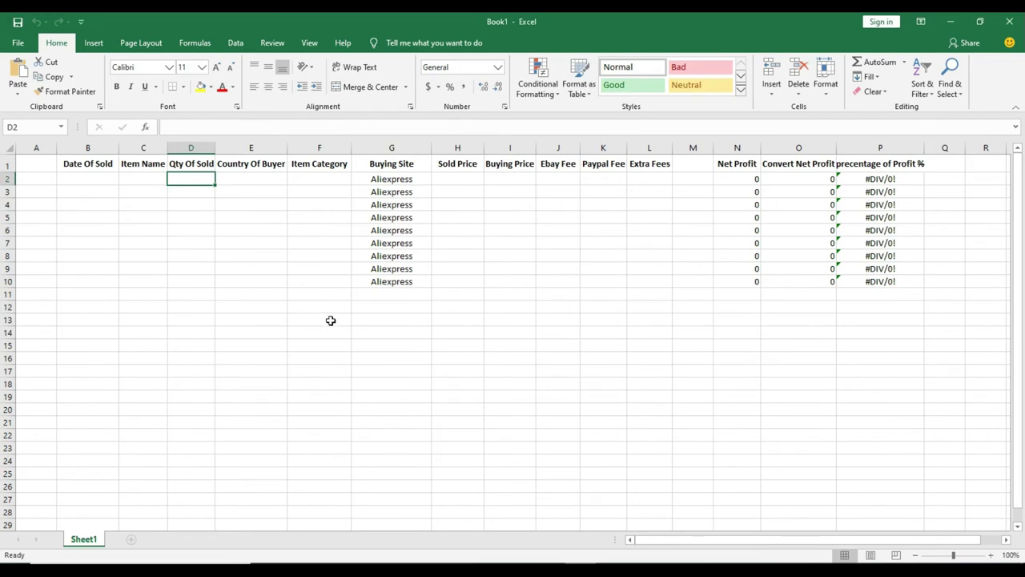
# Examine the sales sheet's column headings one by one, from Date Of Sold through the price and fee columns to Net Profit
pyautogui.scroll(-4, 315, 274)
pyautogui.scroll(4, 318, 275)
pyautogui.click(93, 180)
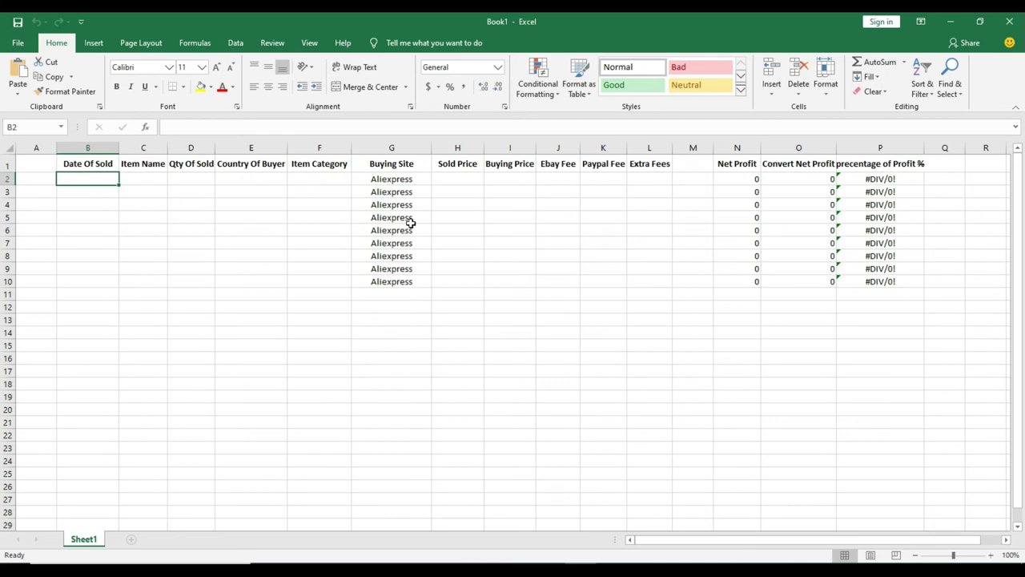
pyautogui.click(104, 167)
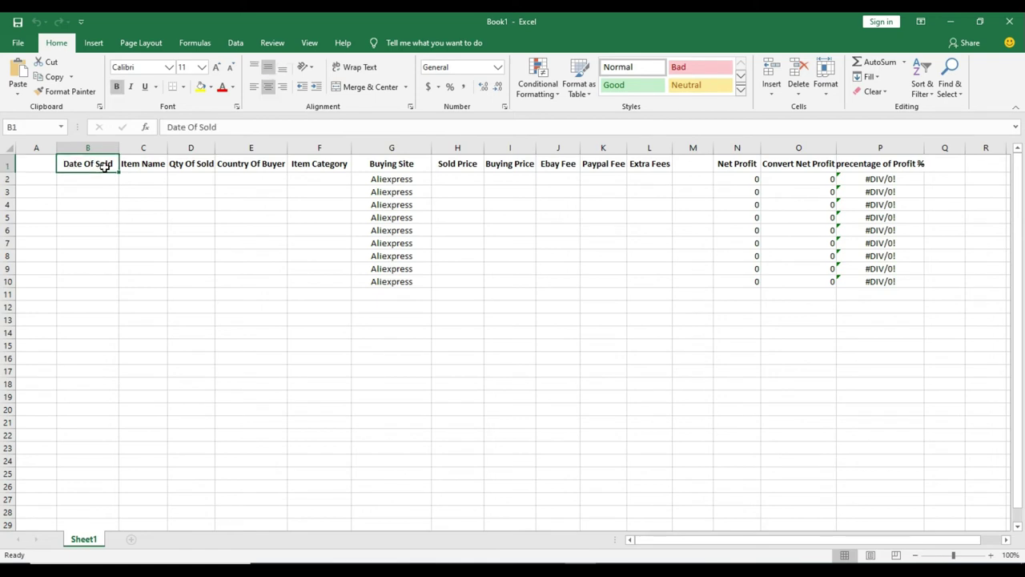
pyautogui.click(151, 167)
pyautogui.click(197, 165)
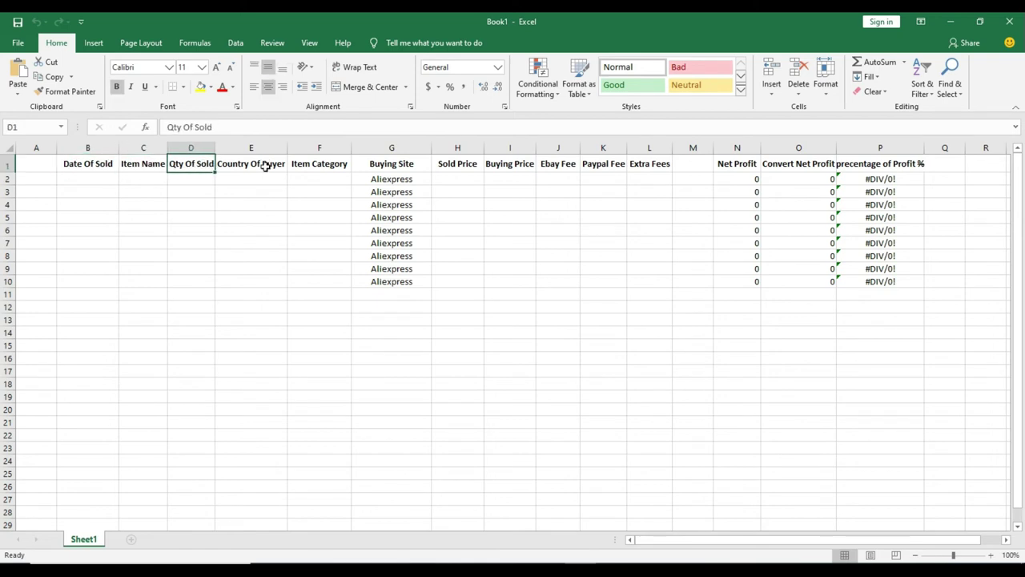
pyautogui.click(269, 166)
pyautogui.click(333, 166)
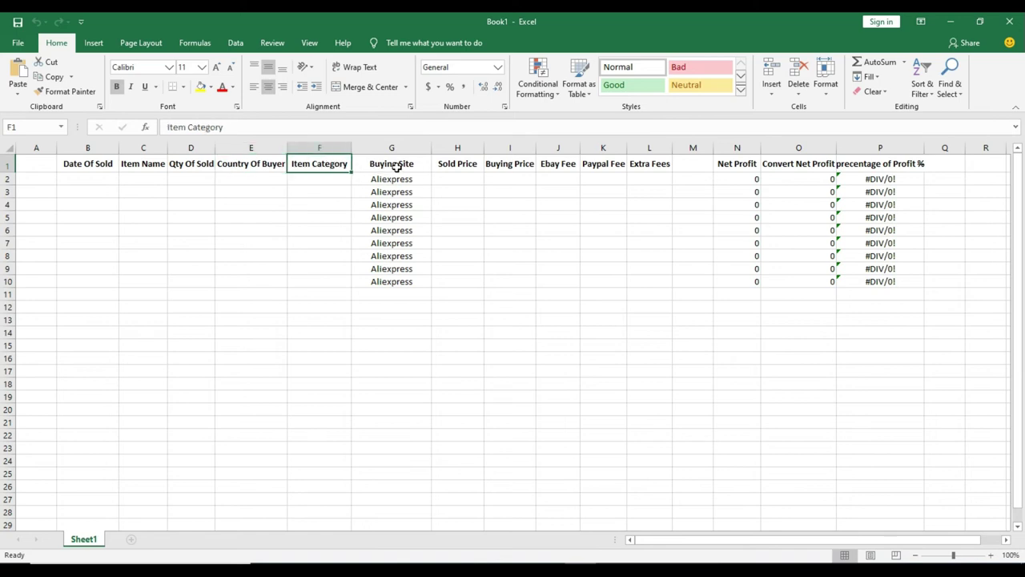
pyautogui.click(397, 167)
pyautogui.click(465, 164)
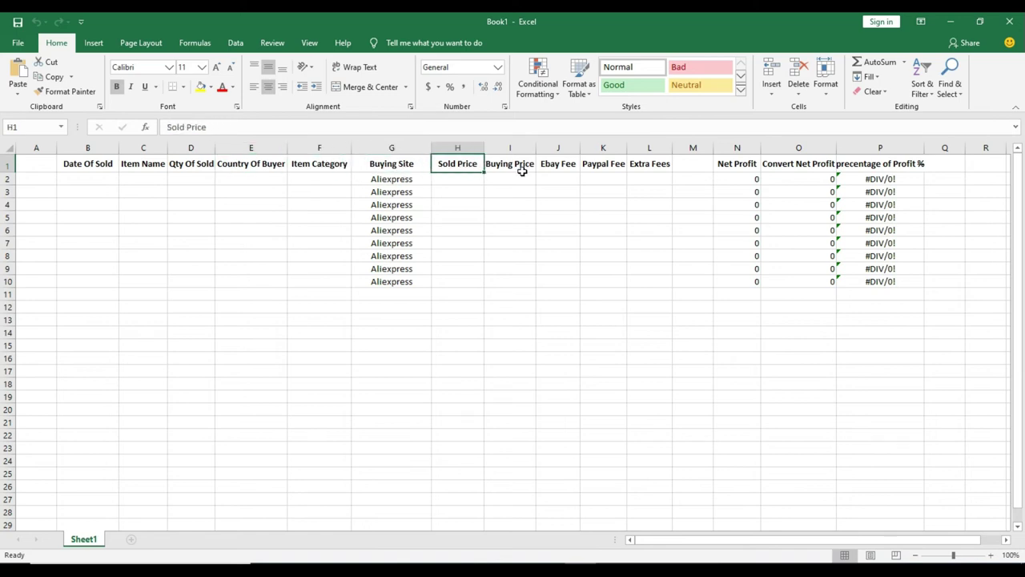
pyautogui.click(522, 170)
pyautogui.click(565, 171)
pyautogui.click(610, 170)
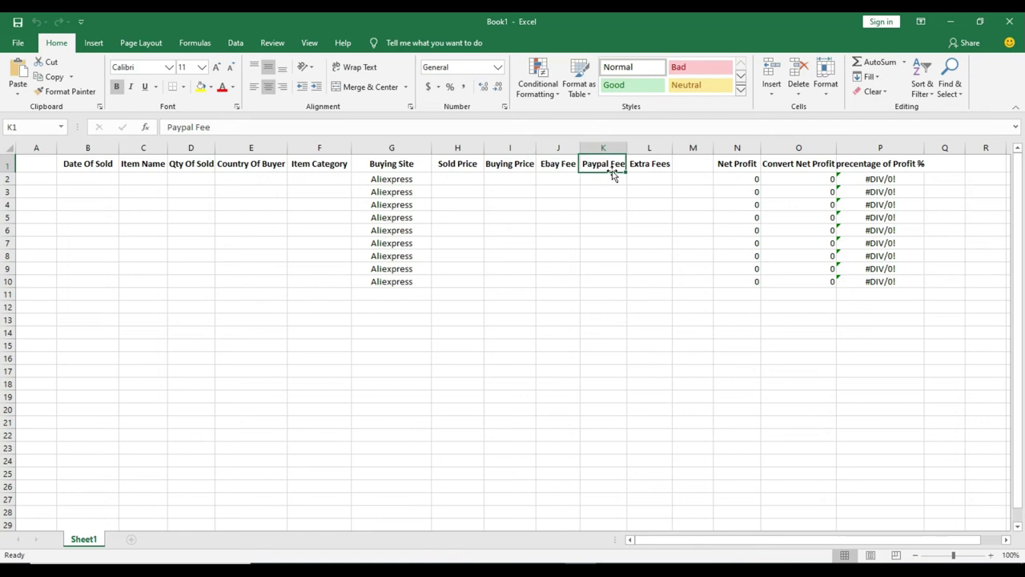
pyautogui.click(665, 170)
pyautogui.click(749, 163)
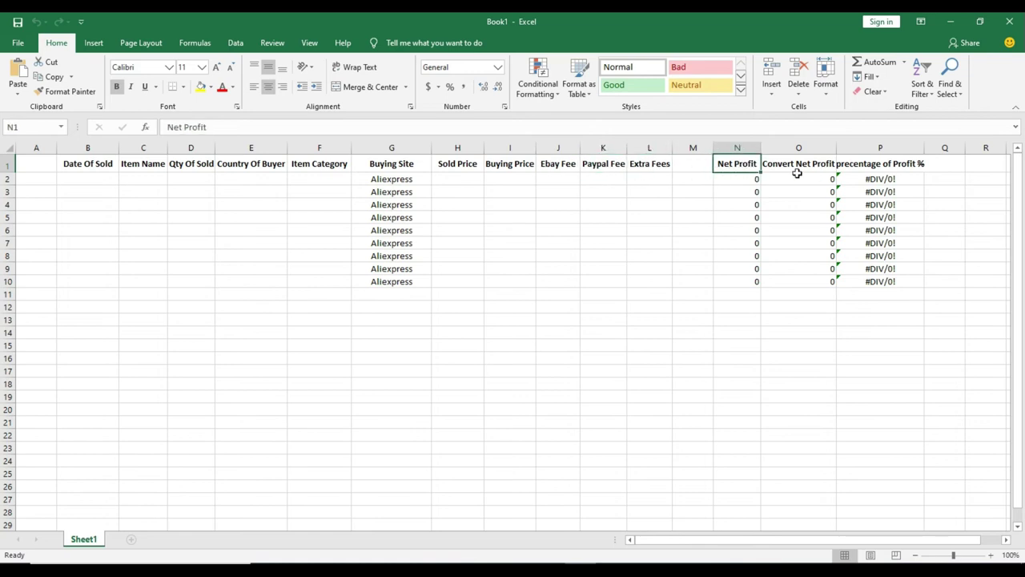
# Enter the sale date 04/20/2020 under Date Of Sold in row 2
pyautogui.click(108, 184)
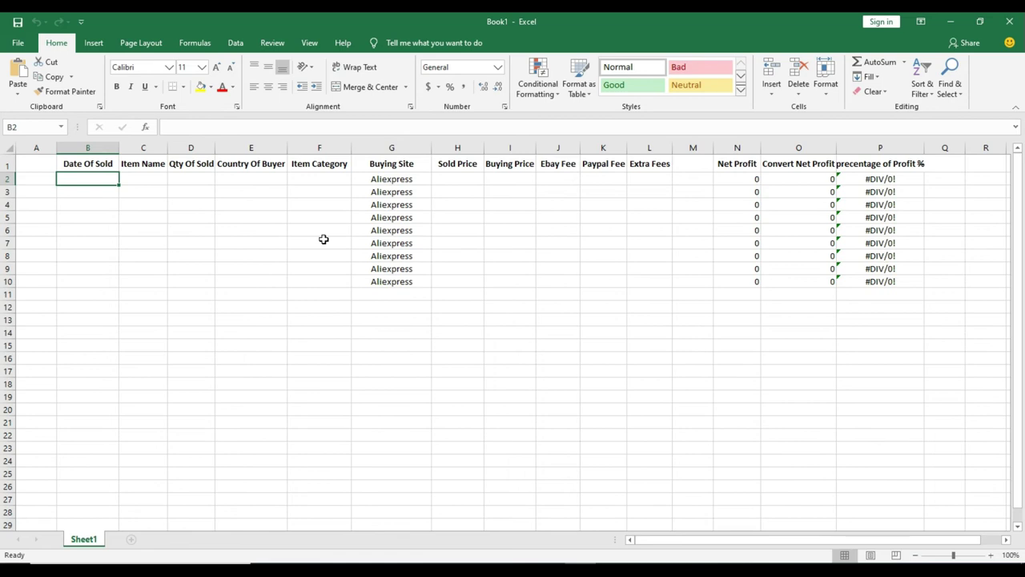
pyautogui.write('04/20')
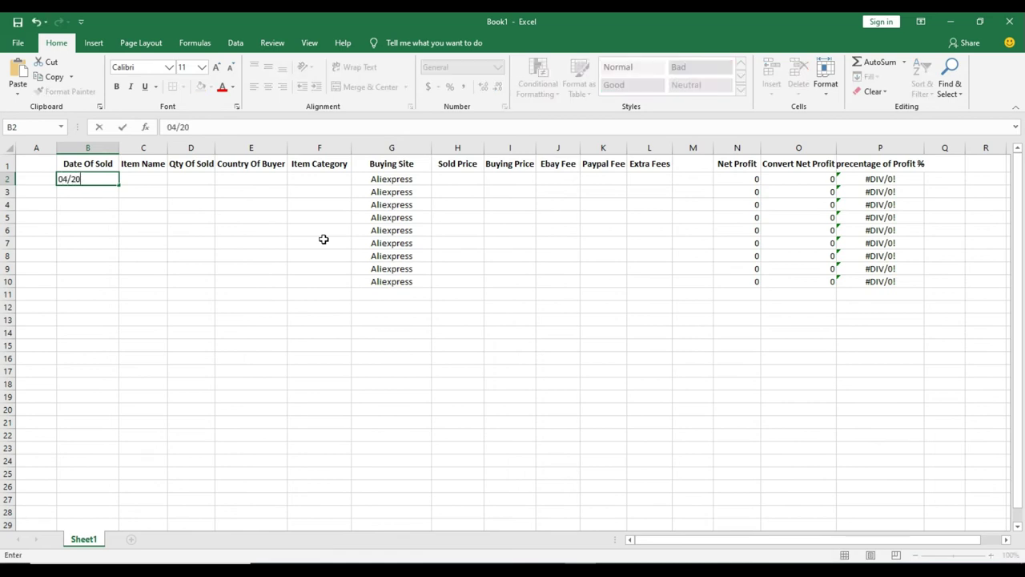
pyautogui.press('BackSpace')
pyautogui.press('BackSpace')
pyautogui.write('20/2020')
pyautogui.press('Tab')
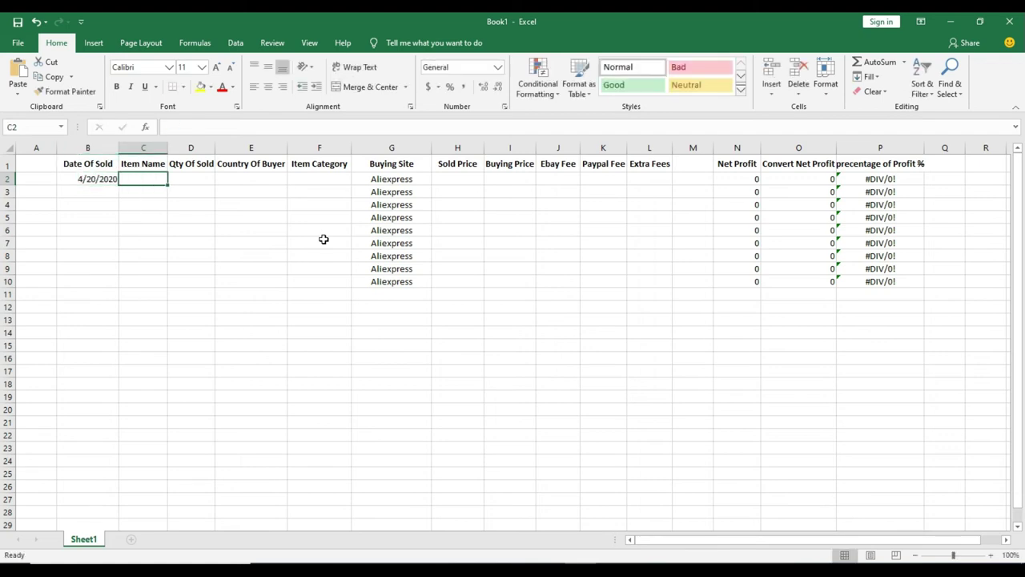
# Fill in the item details in row 2 with name hf, quantity 1 and category ph acc, leaving the buyer's country blank
pyautogui.write('hf')
pyautogui.press('Tab')
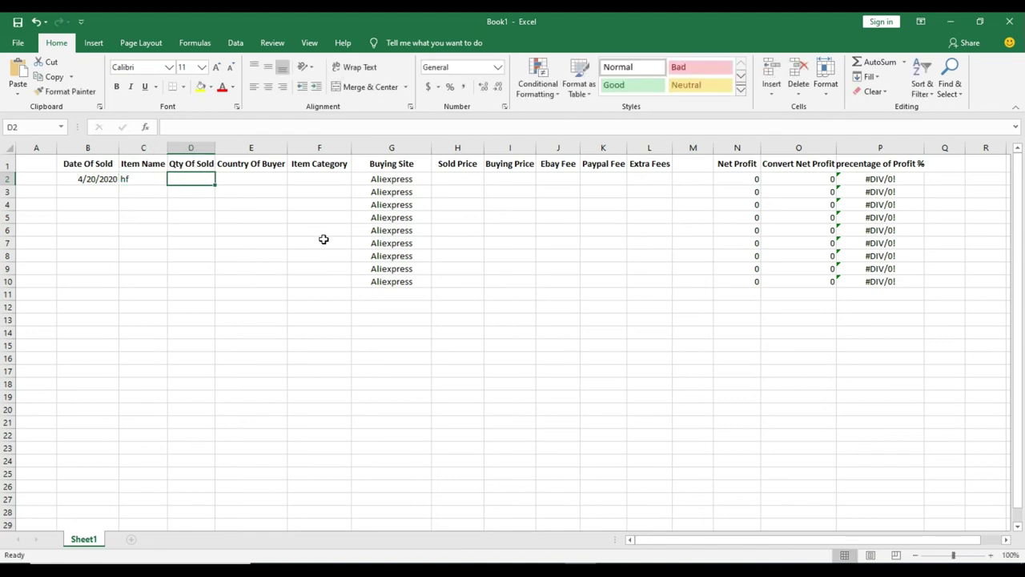
pyautogui.write('1')
pyautogui.press('Tab')
pyautogui.press('Tab')
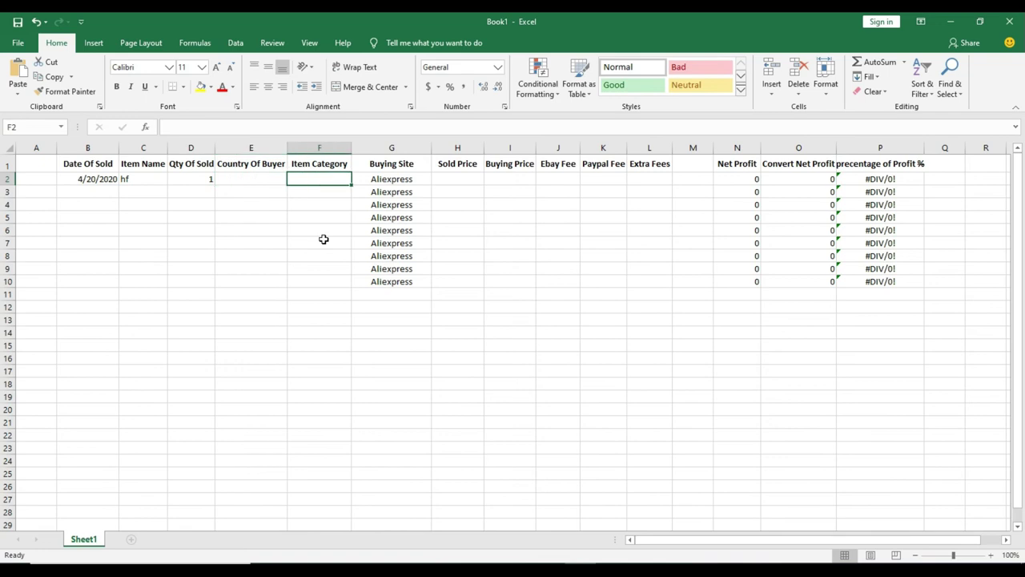
pyautogui.write('ph acc')
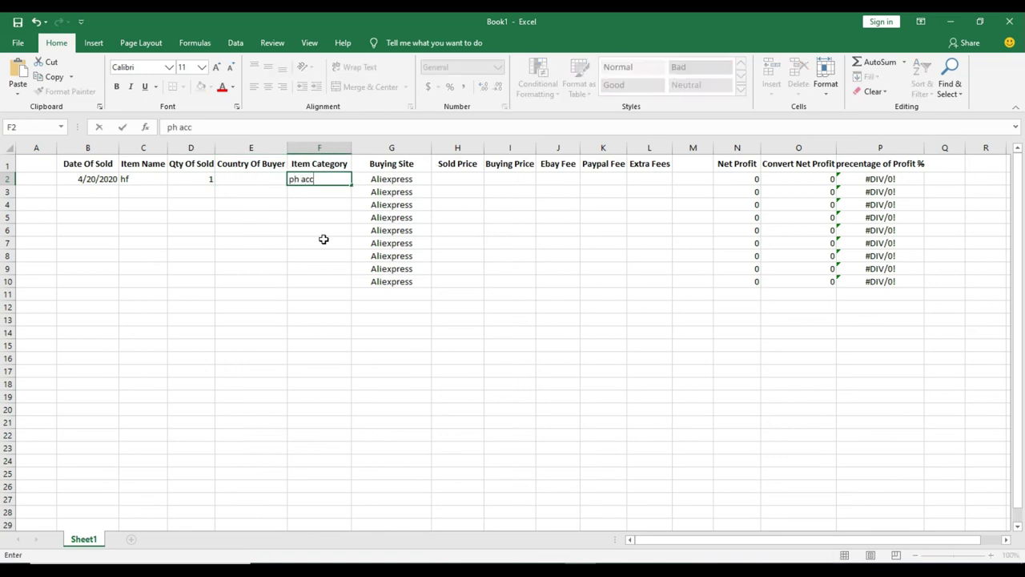
pyautogui.press('Tab')
# Enter the amounts for the sale in row 2: sold price 3.99, buying price 1.99 and eBay fee 0.4
pyautogui.press('Tab')
pyautogui.write('3.99')
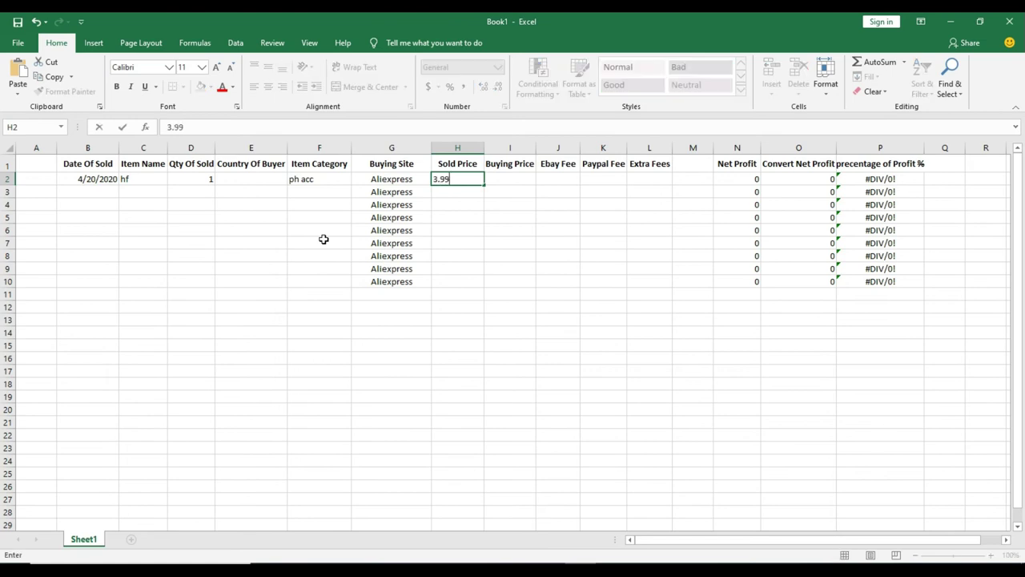
pyautogui.press('Tab')
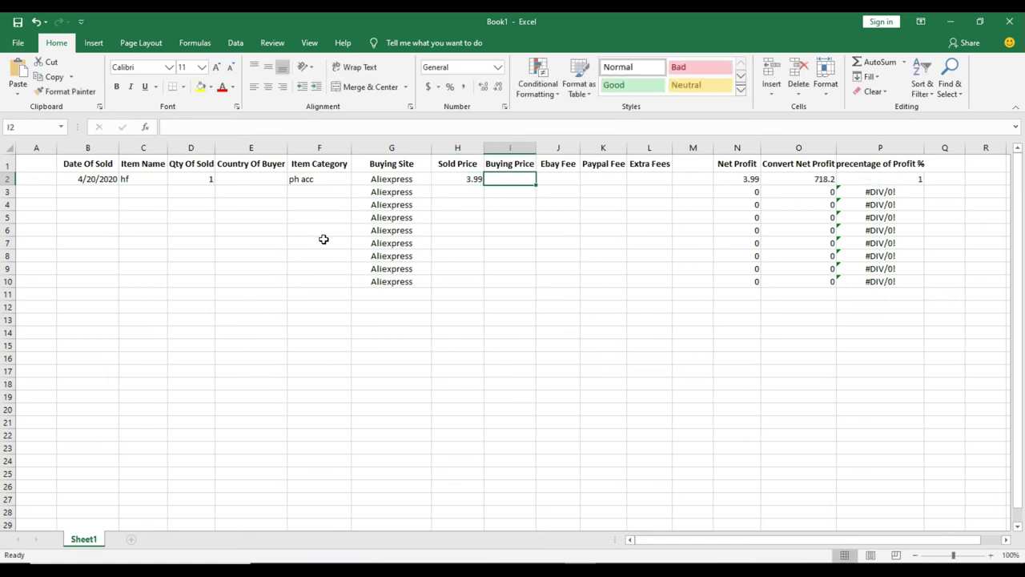
pyautogui.write('1.99')
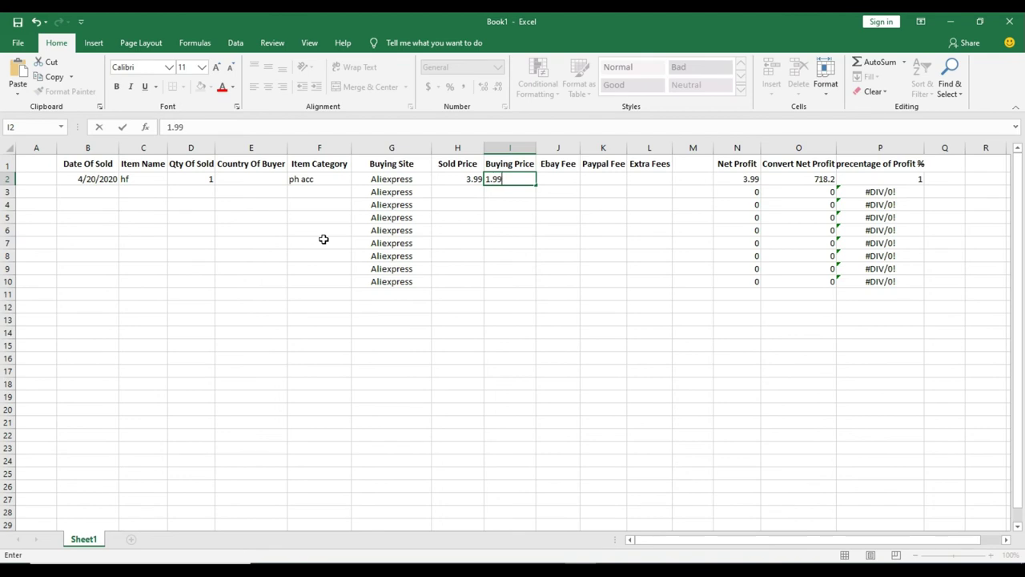
pyautogui.press('Tab')
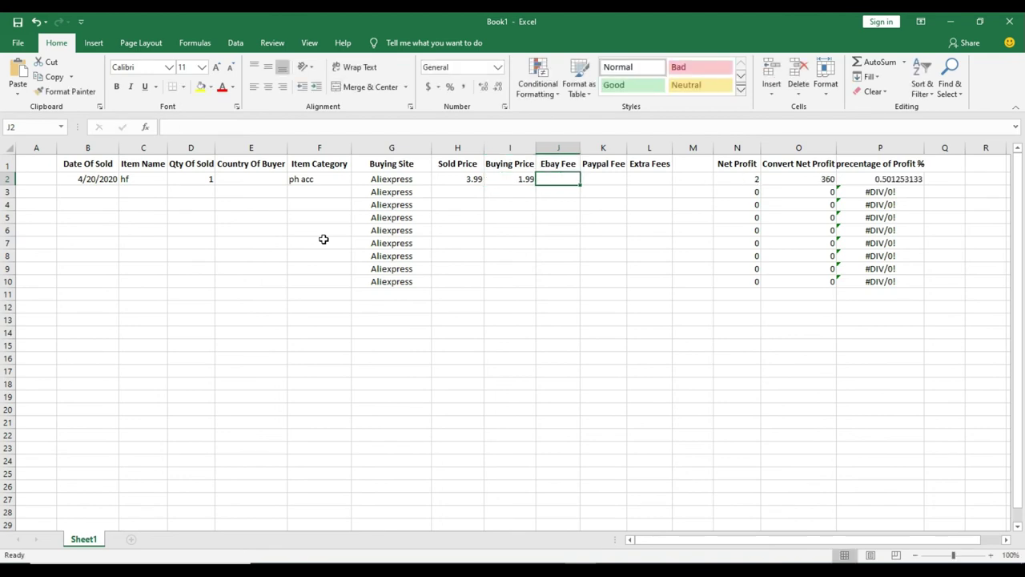
pyautogui.write('0.4')
pyautogui.press('Tab')
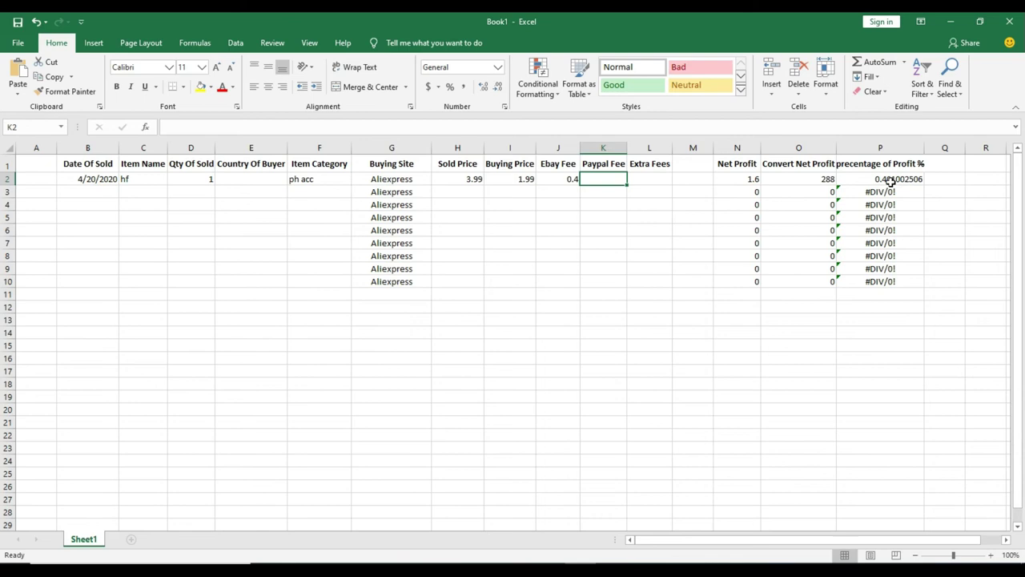
# Open the Convert Net Profit formula in row 2 for editing
pyautogui.click(833, 178)
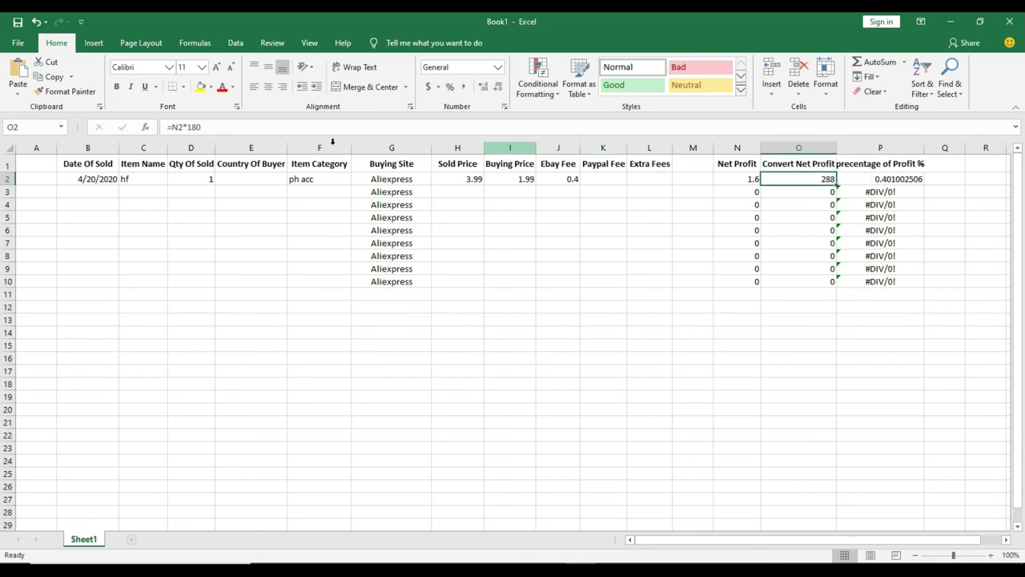
pyautogui.click(239, 127)
pyautogui.doubleClick(239, 121)
pyautogui.click(239, 123)
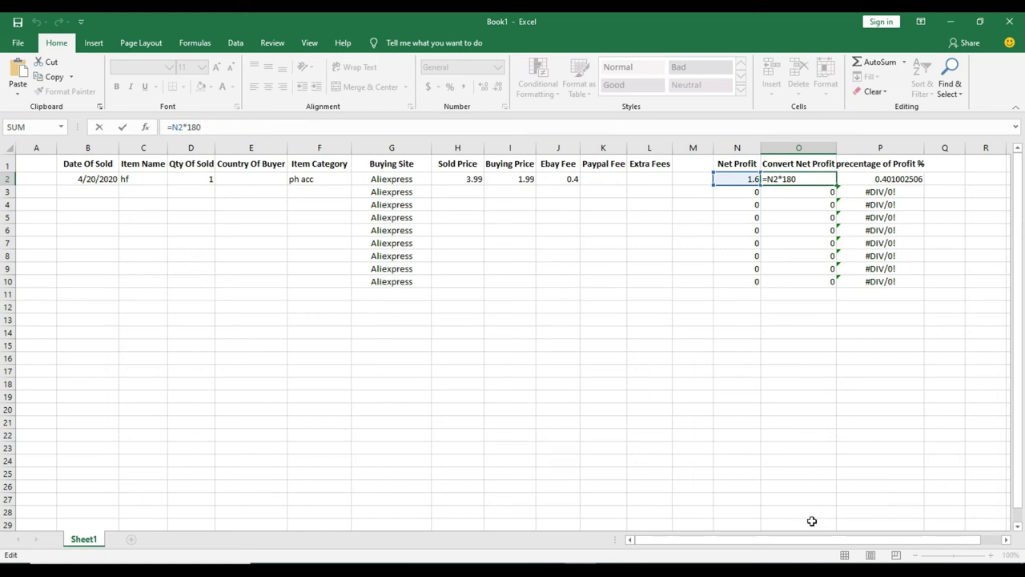